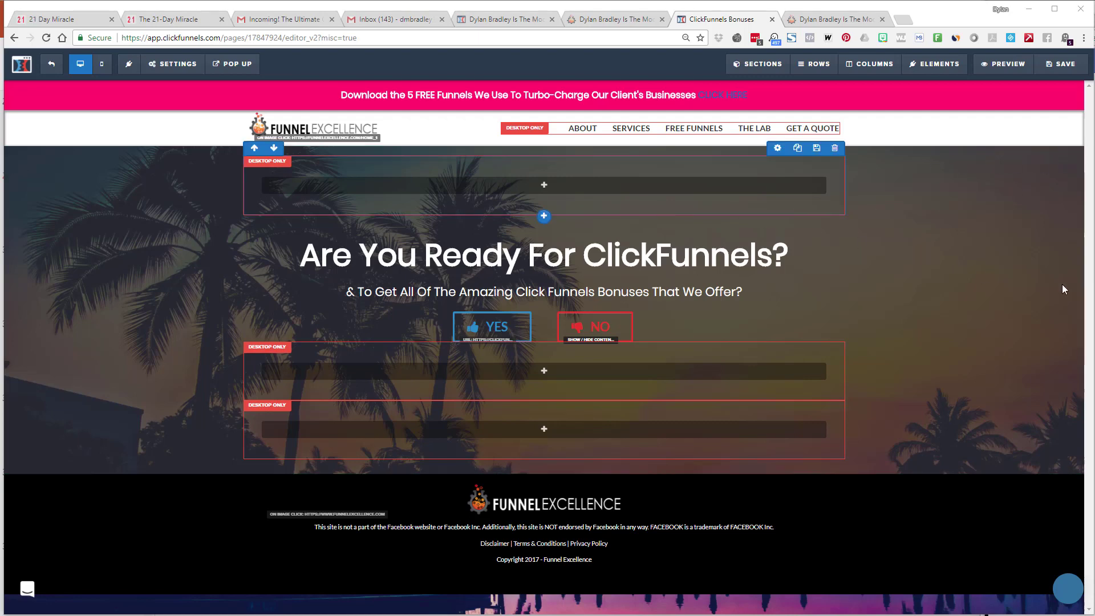
Delete the three empty Desktop Only spacer rows from the hero, confirming each deletion
click(834, 148)
click(599, 99)
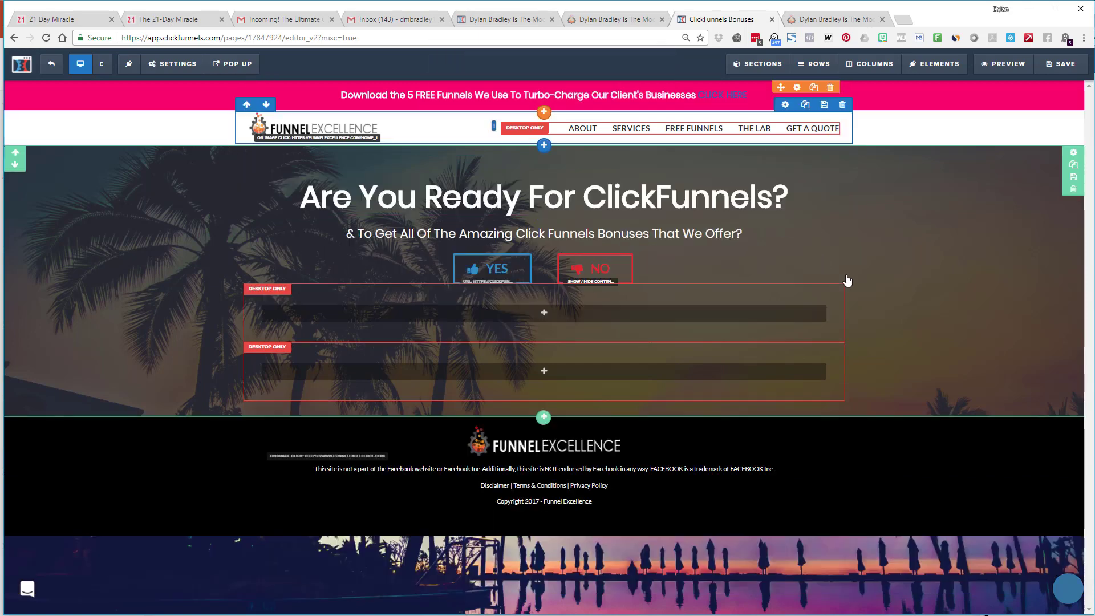
click(835, 279)
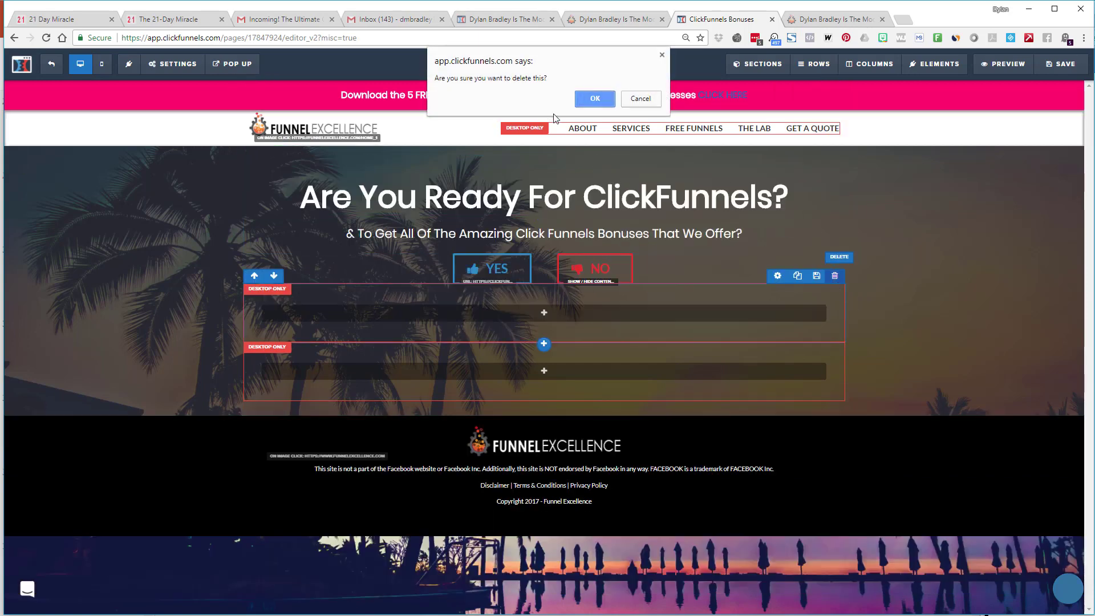
click(598, 101)
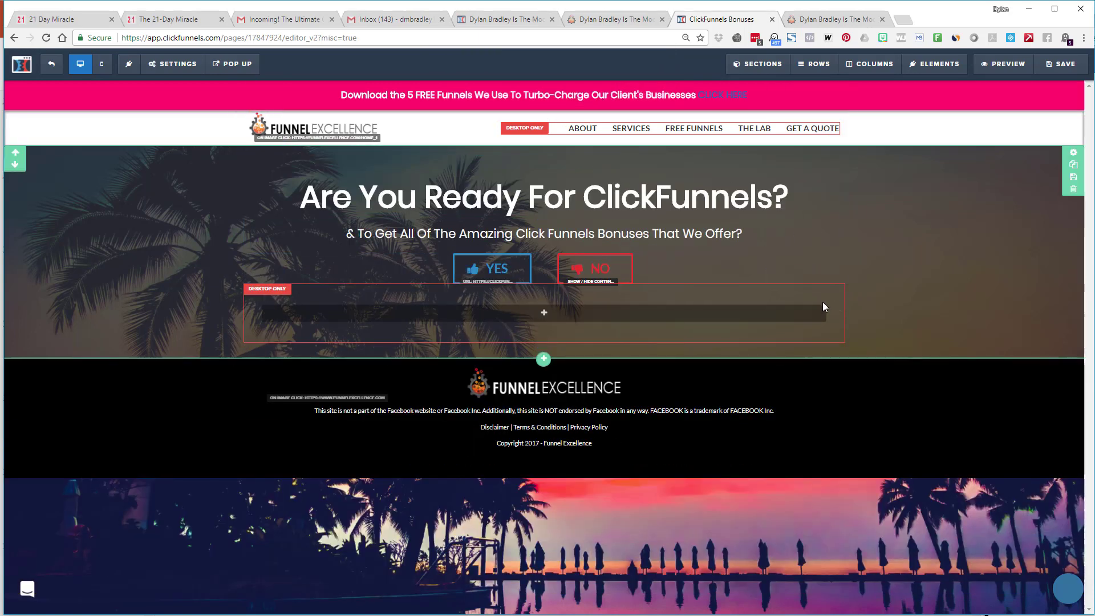
click(835, 276)
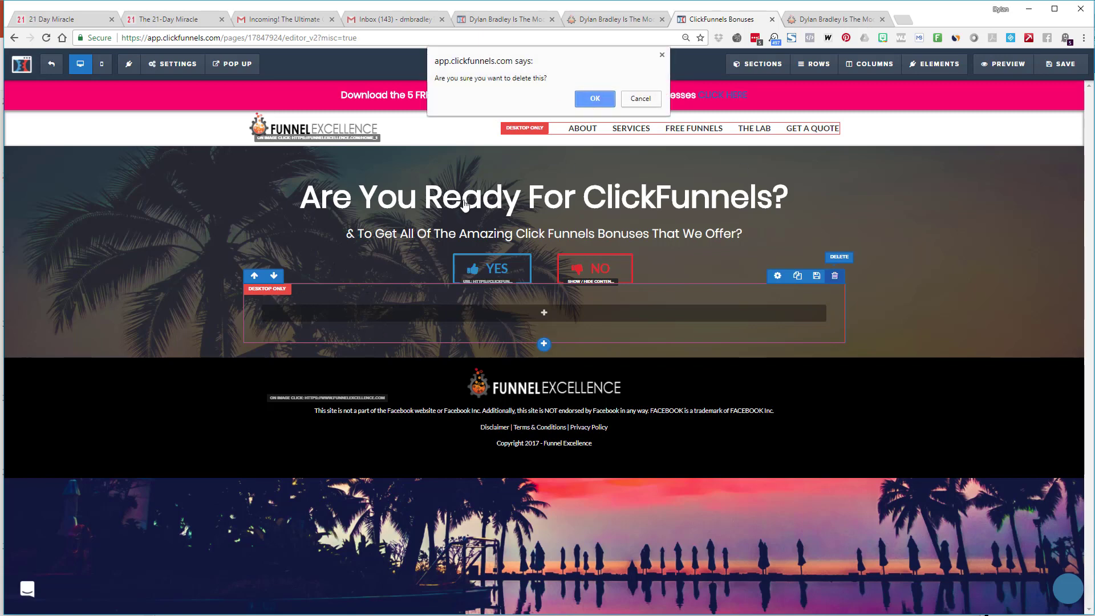
click(594, 99)
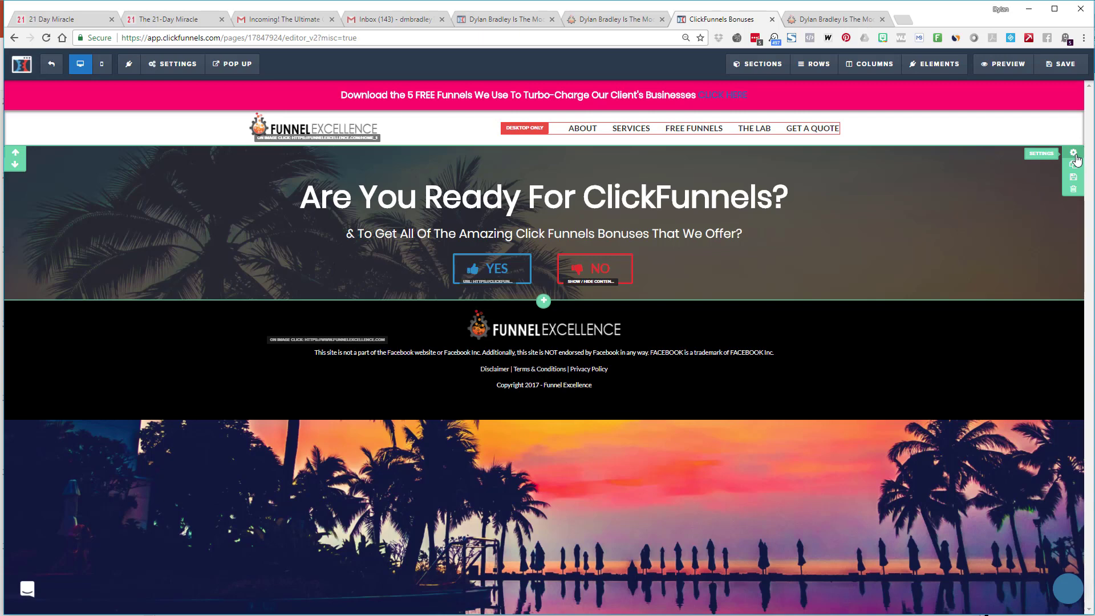
click(1074, 154)
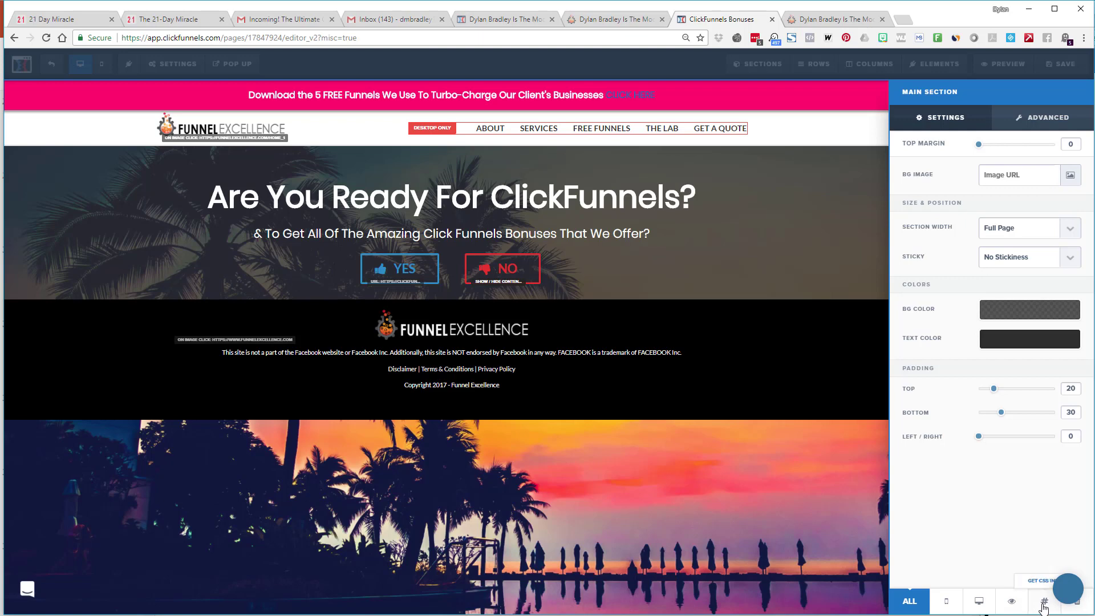
click(1043, 603)
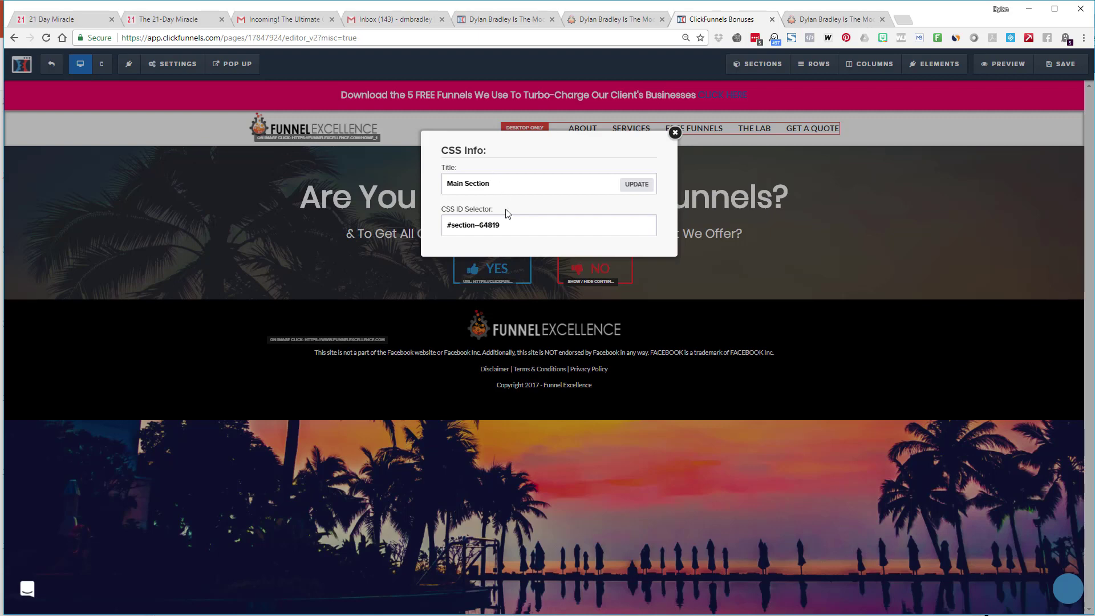
triple_click(477, 226)
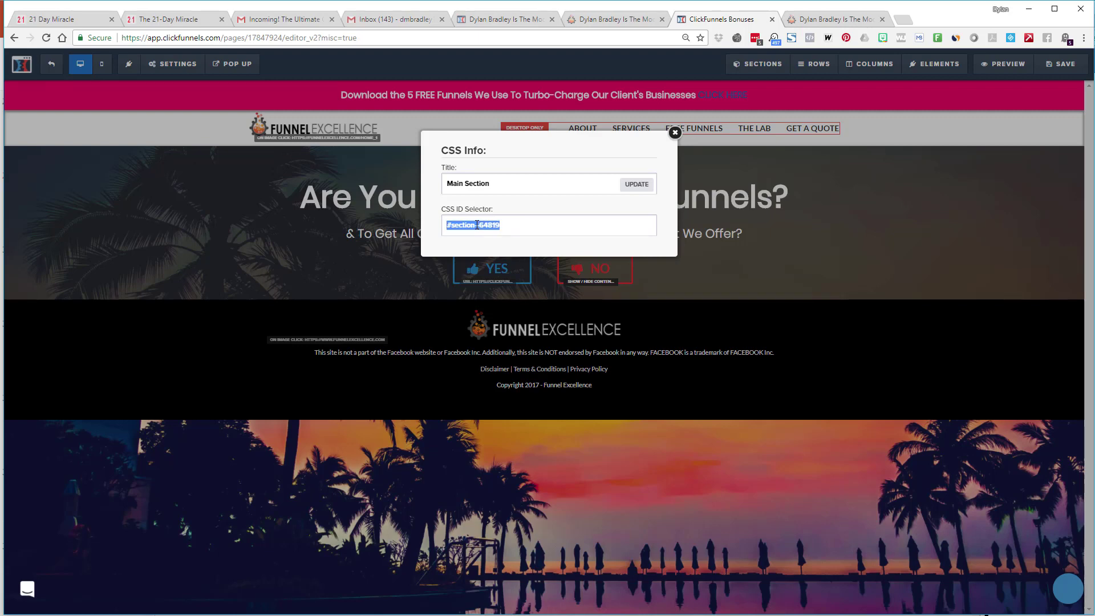
click(834, 225)
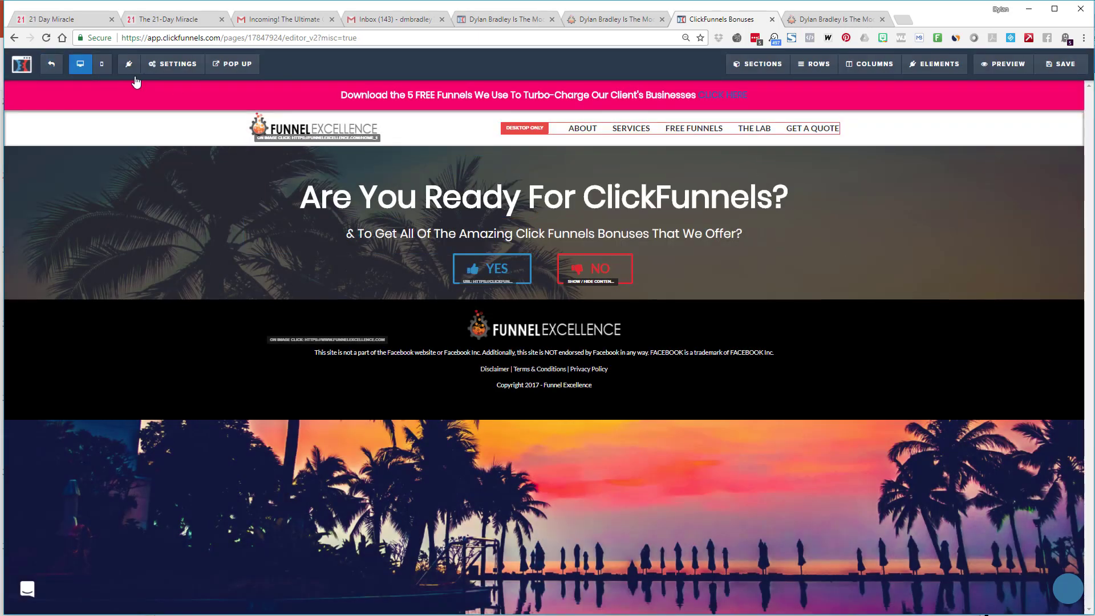
Replace the page's custom CSS with the hero section ID rule {height: 800px;}
click(170, 66)
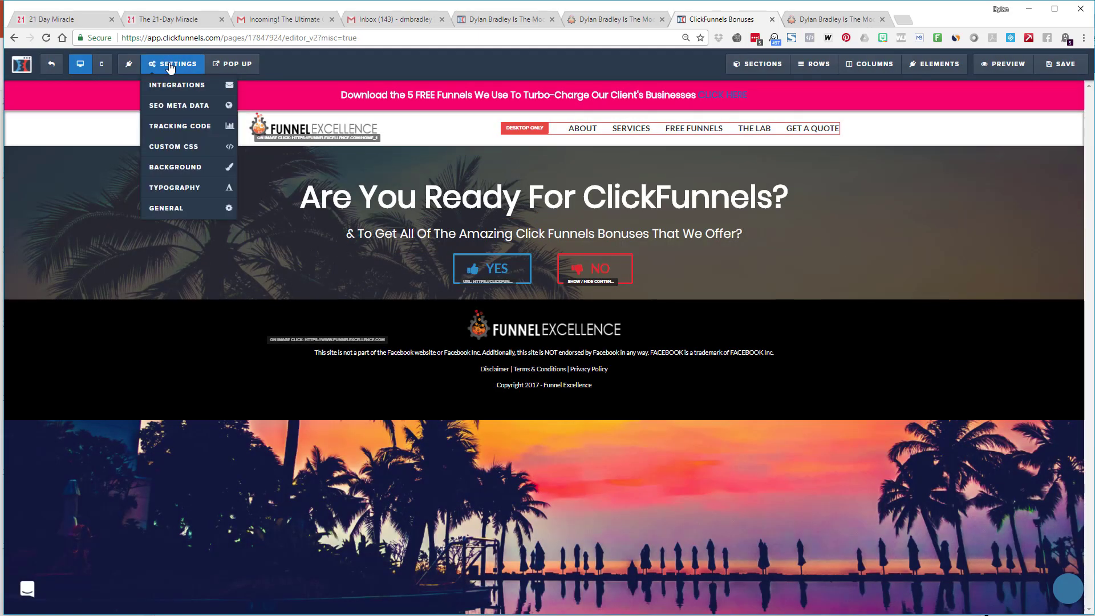
click(181, 148)
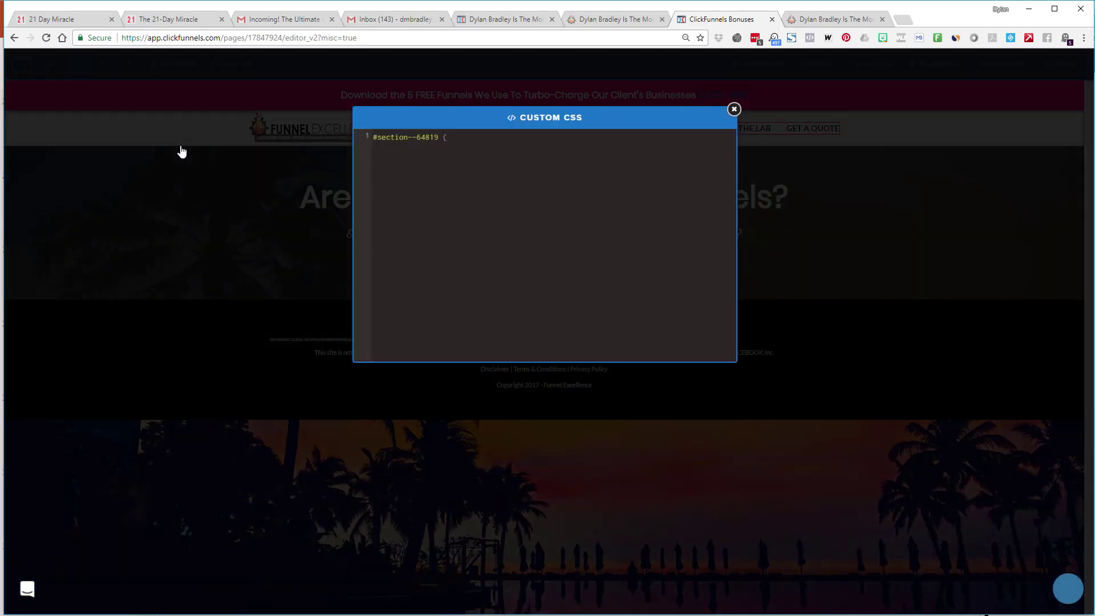
triple_click(410, 141)
key(ctrl+c)
key(BackSpace)
key(ctrl+v)
text({)
text(h)
text(eight)
text(:)
text(00)
text(px)
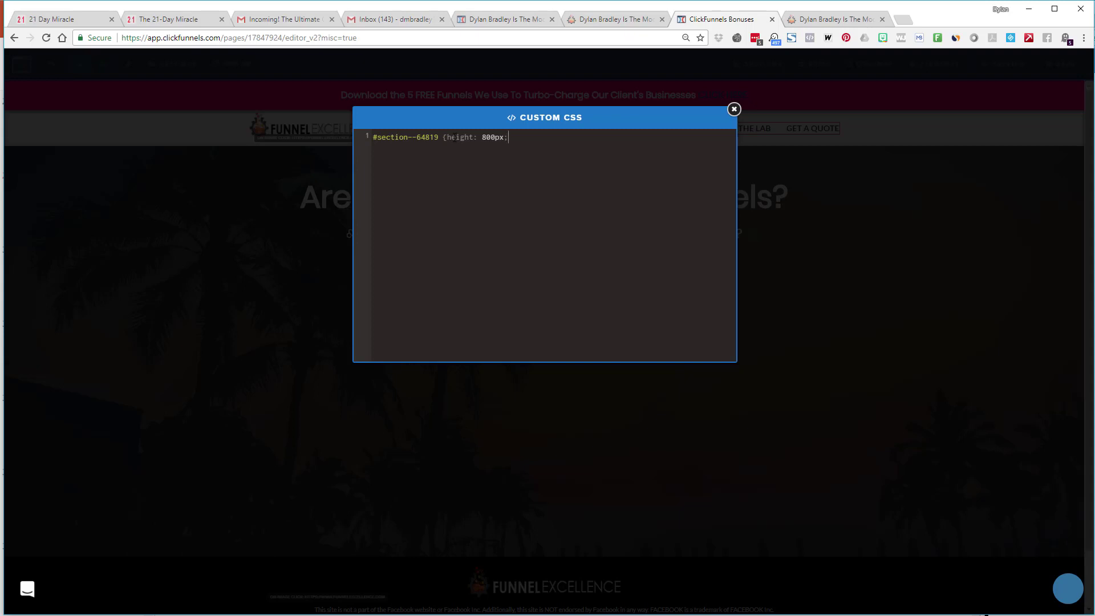
text(})
click(779, 242)
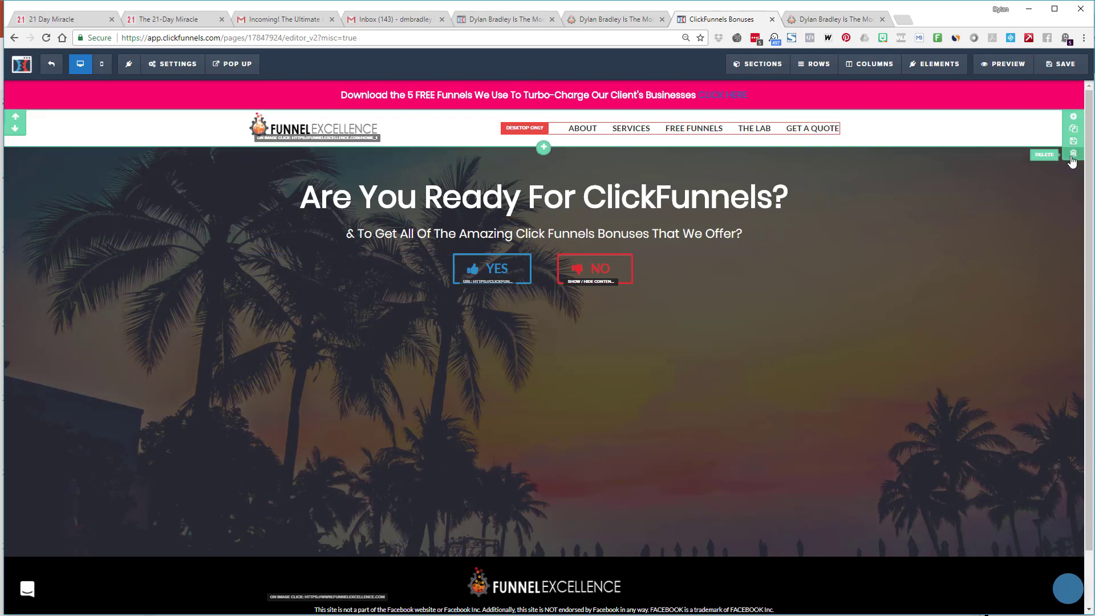
click(1073, 152)
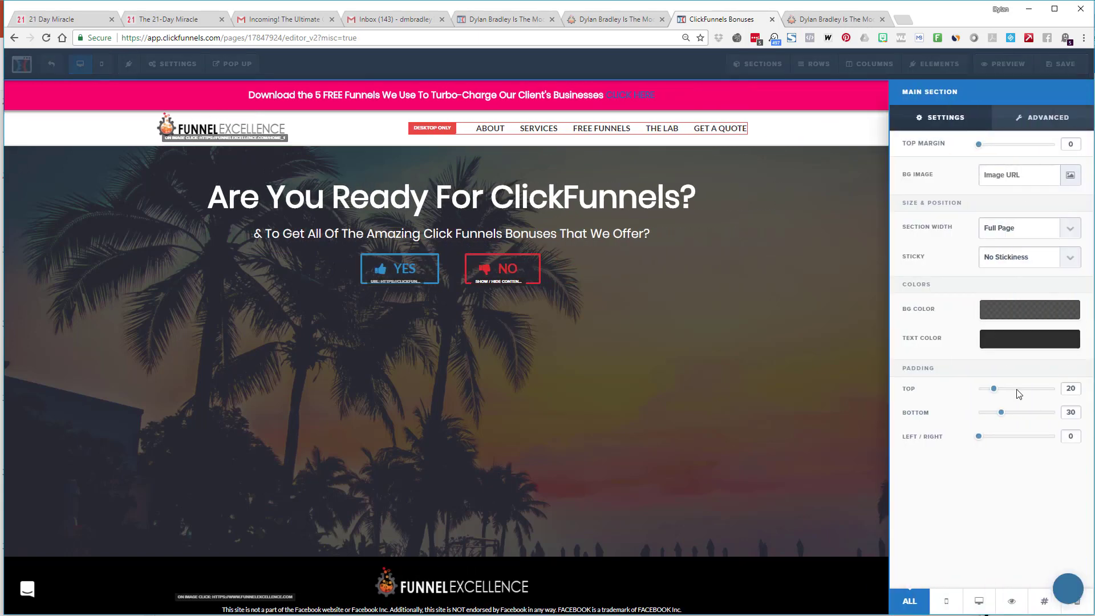
drag(993, 388, 1055, 388)
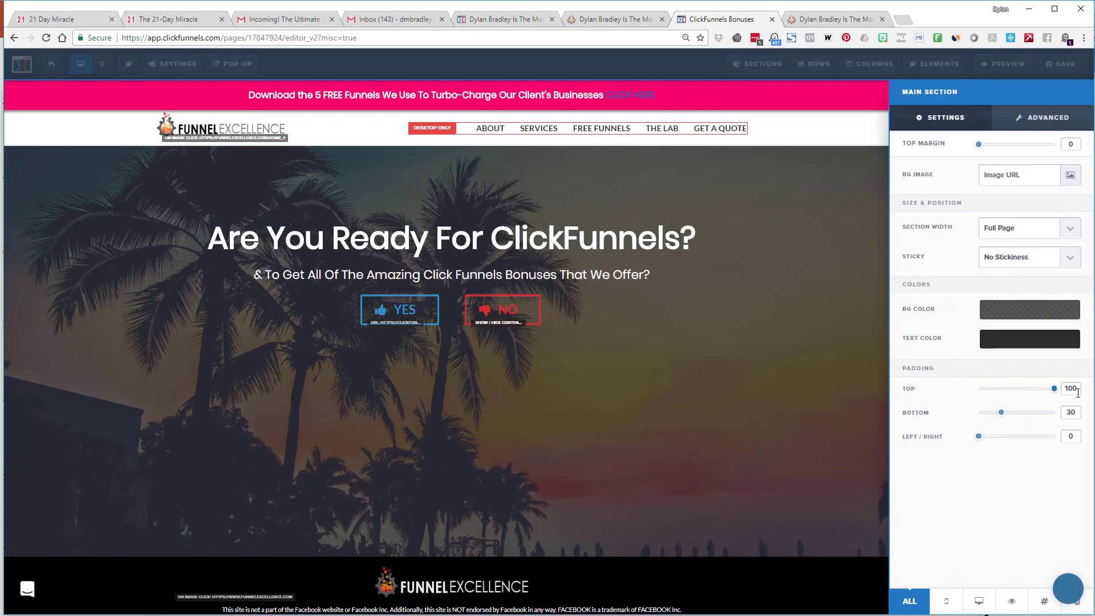
click(688, 367)
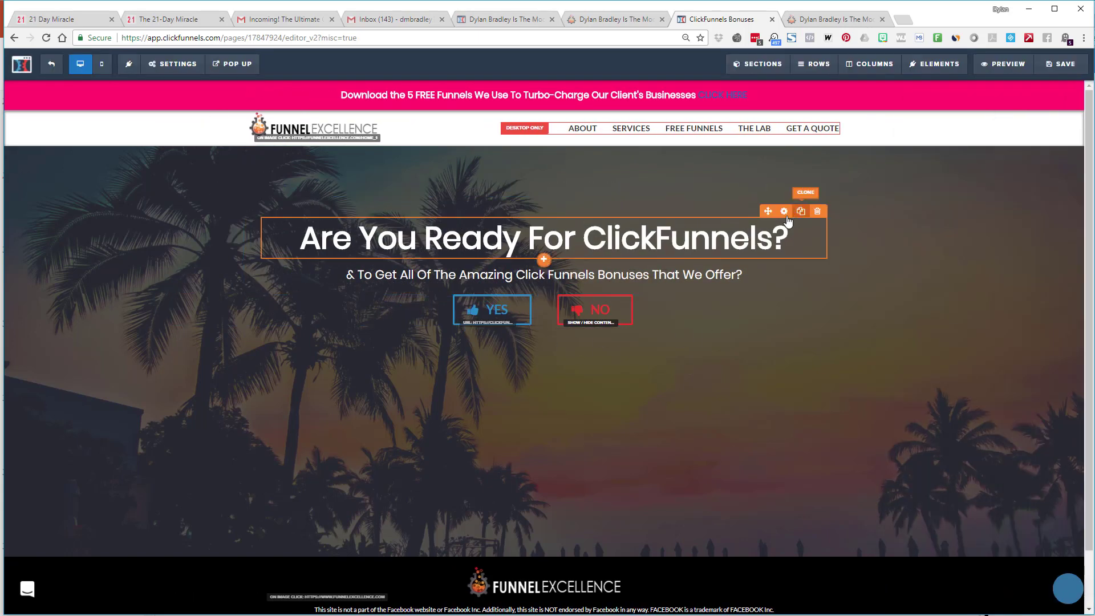
click(777, 189)
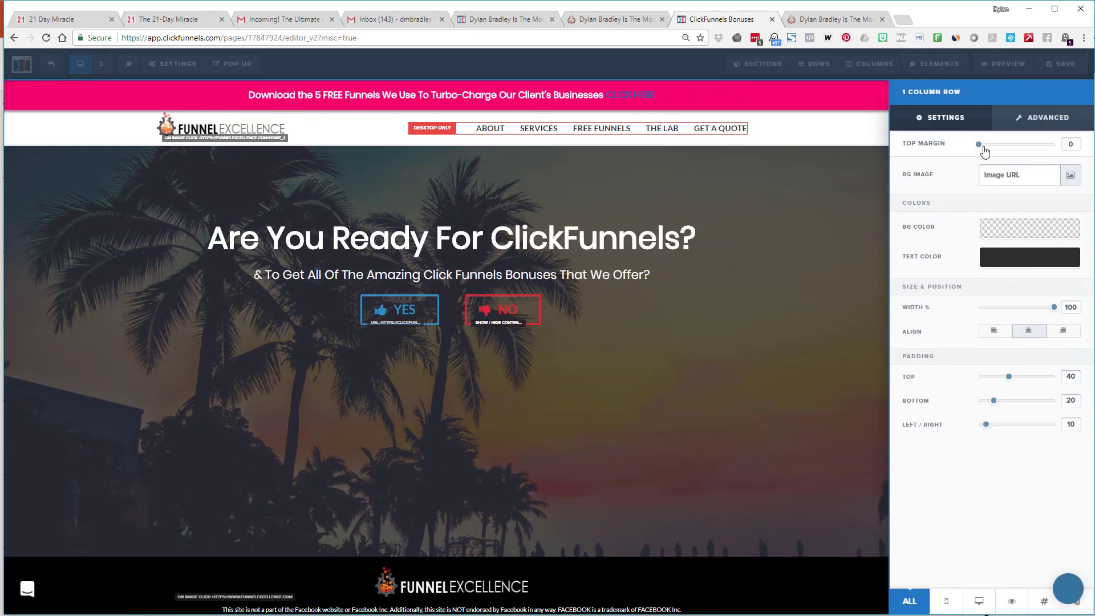
drag(983, 147, 1093, 163)
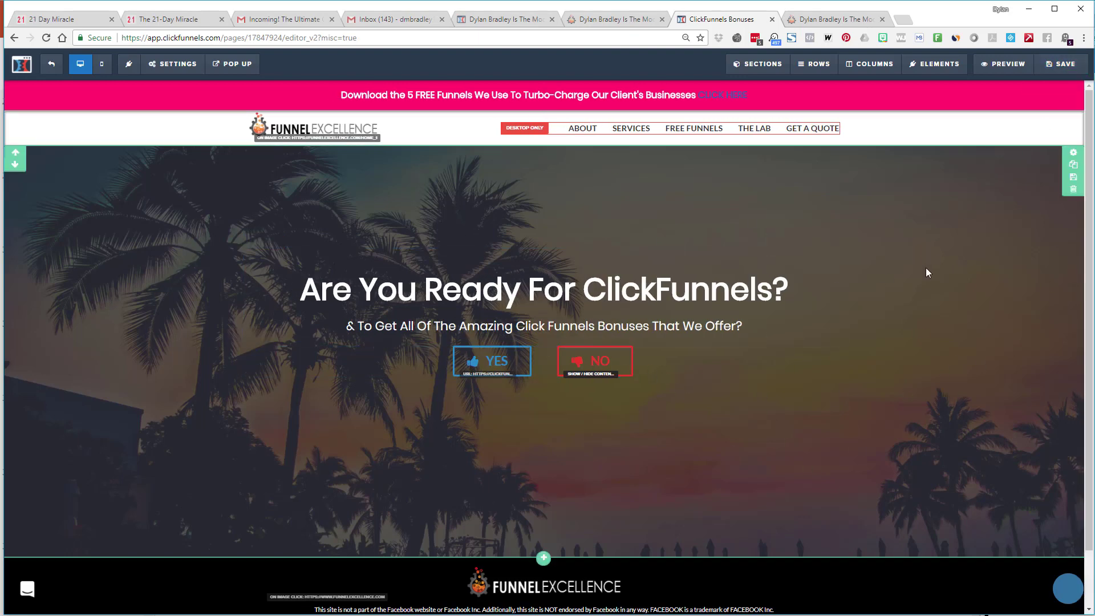
scroll(925, 271, down, 1)
scroll(921, 283, up, 1)
scroll(914, 287, down, 1)
scroll(913, 286, up, 1)
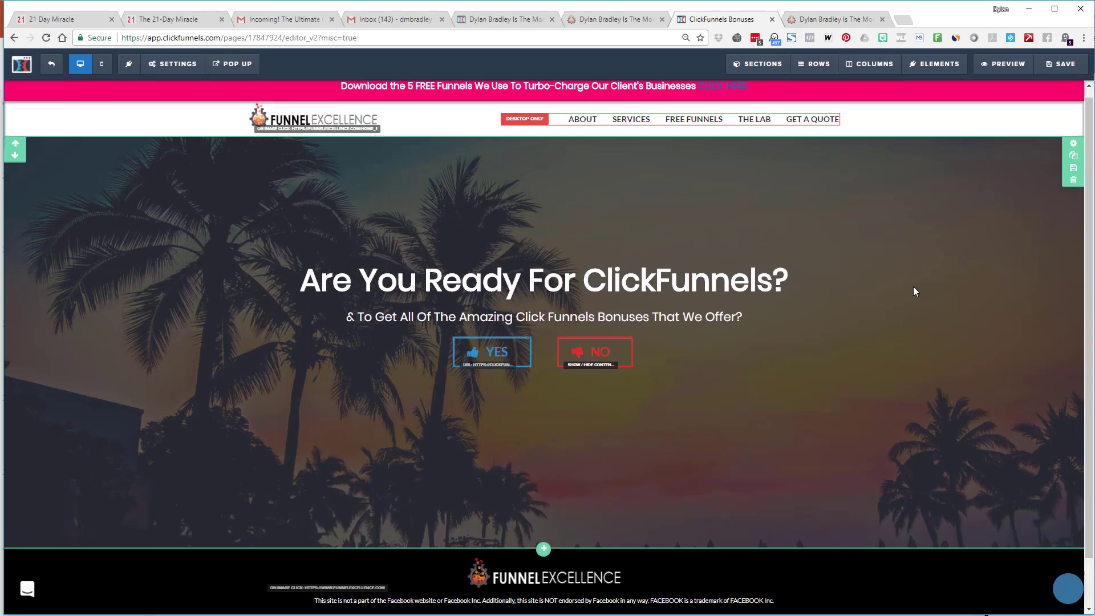
scroll(912, 319, down, 1)
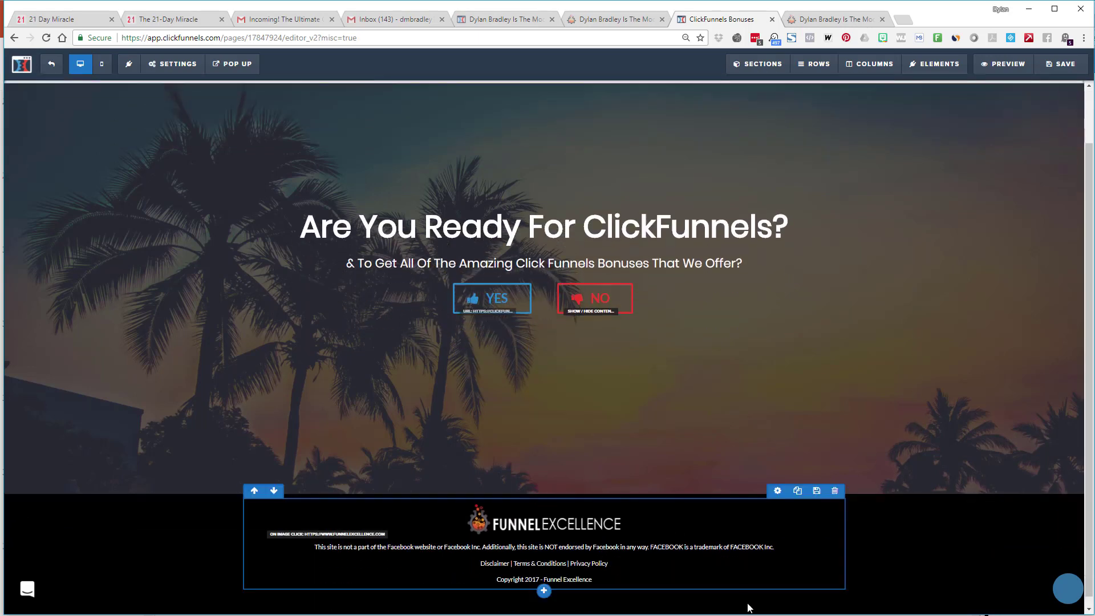
scroll(736, 433, up, 1)
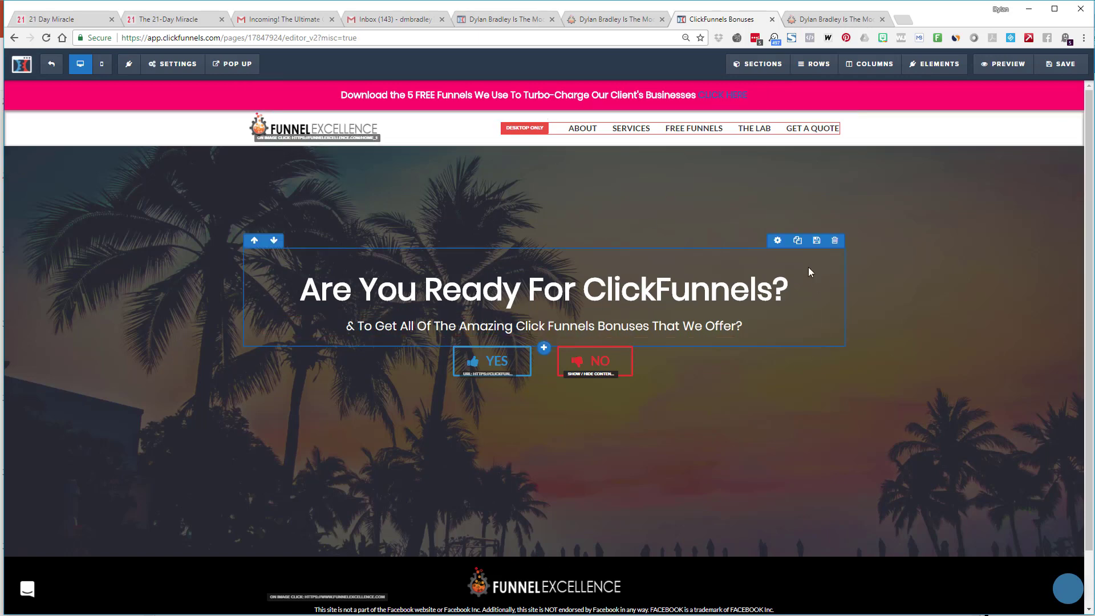
scroll(1004, 320, down, 1)
scroll(1006, 323, up, 1)
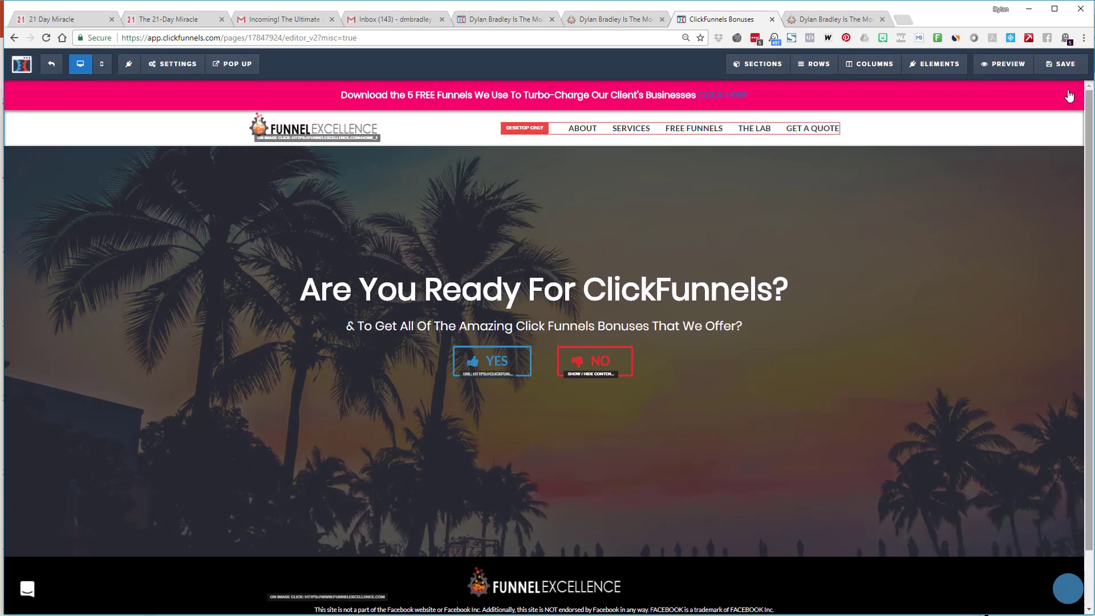
Save the page and reopen custom CSS showing #section--64819 {height: 800px;}
click(1070, 74)
mouse_move(172, 64)
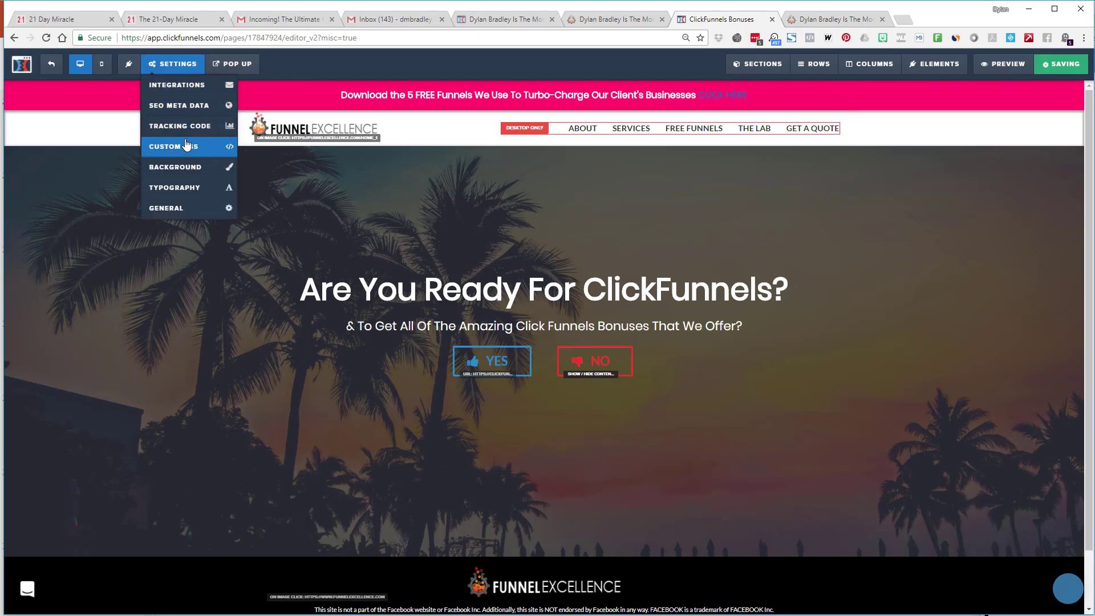
click(187, 146)
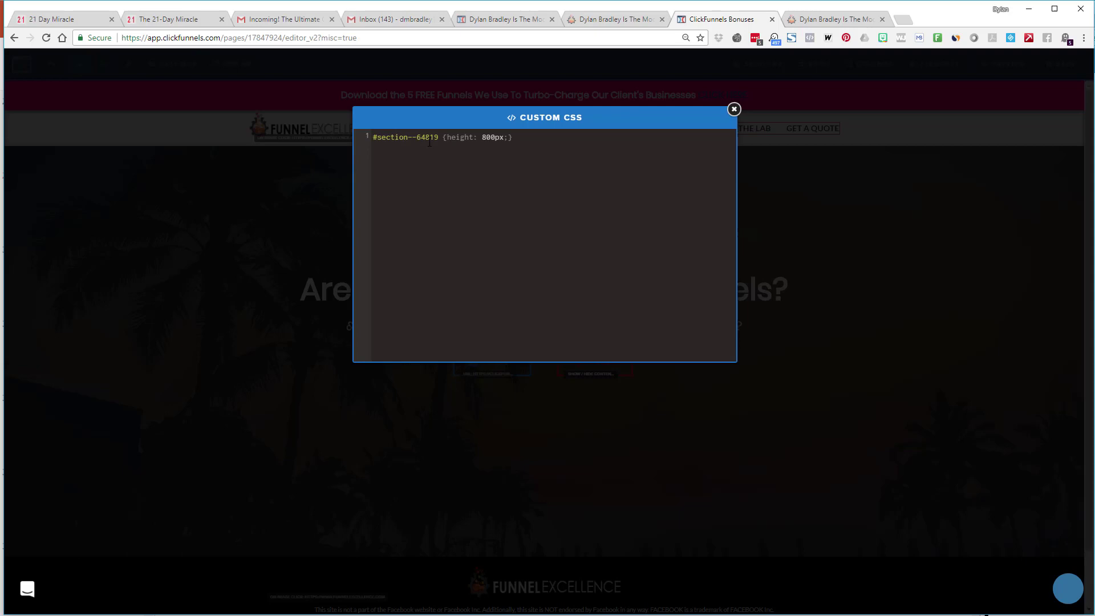
Close the custom CSS editor and briefly check the headline row's settings
click(823, 207)
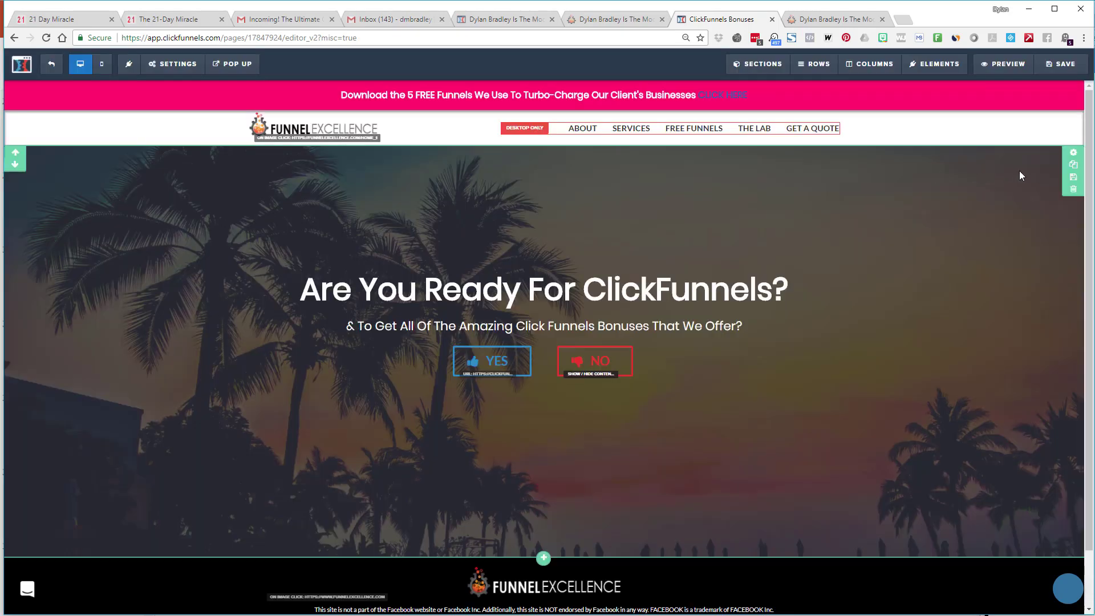
scroll(1033, 211, up, 1)
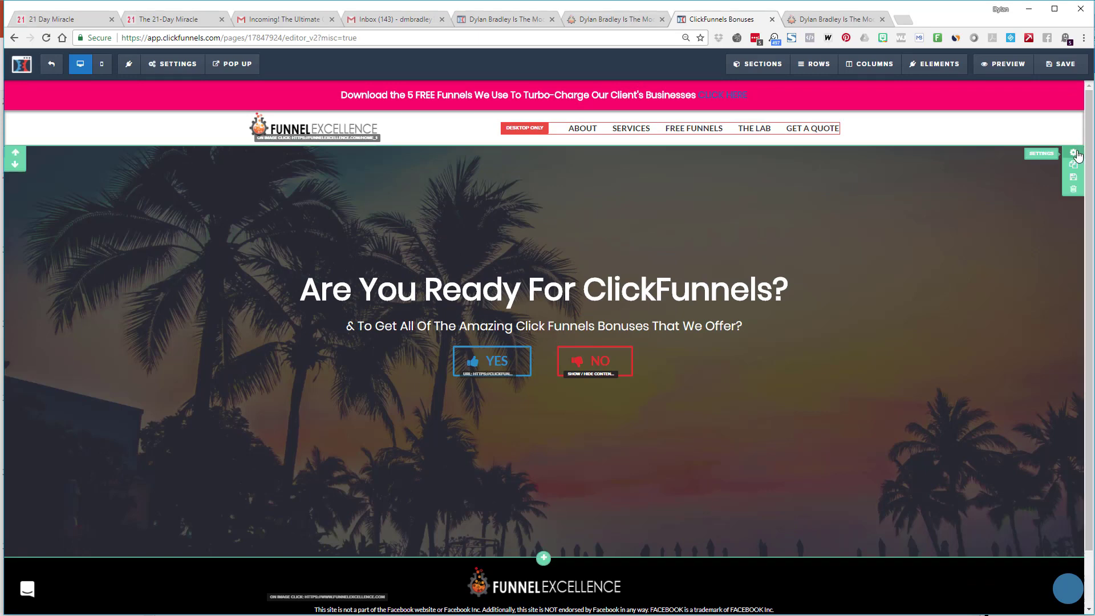
mouse_move(544, 296)
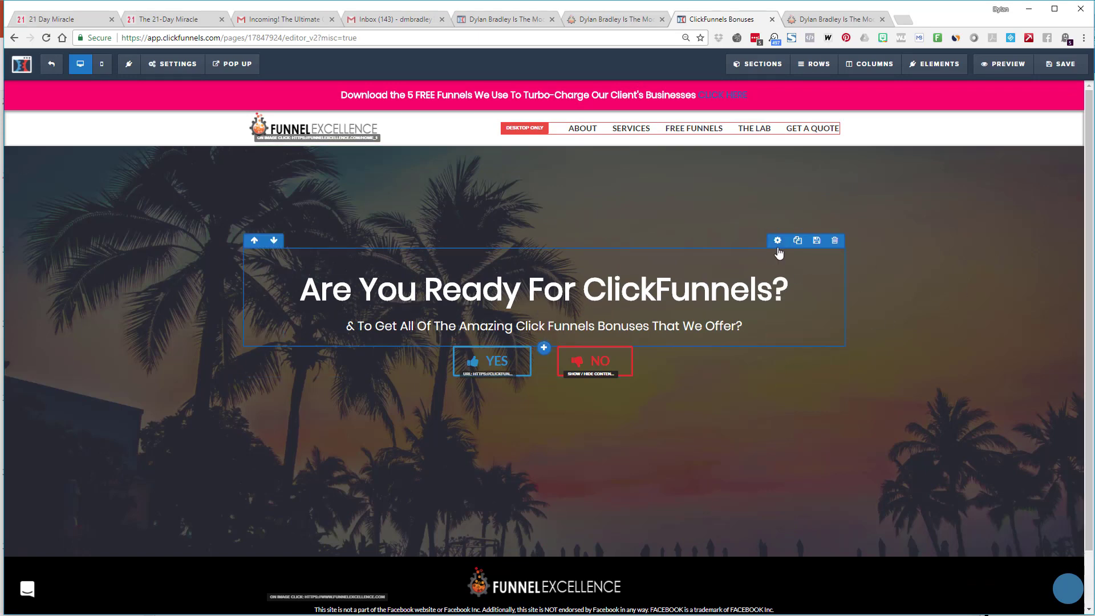
click(777, 240)
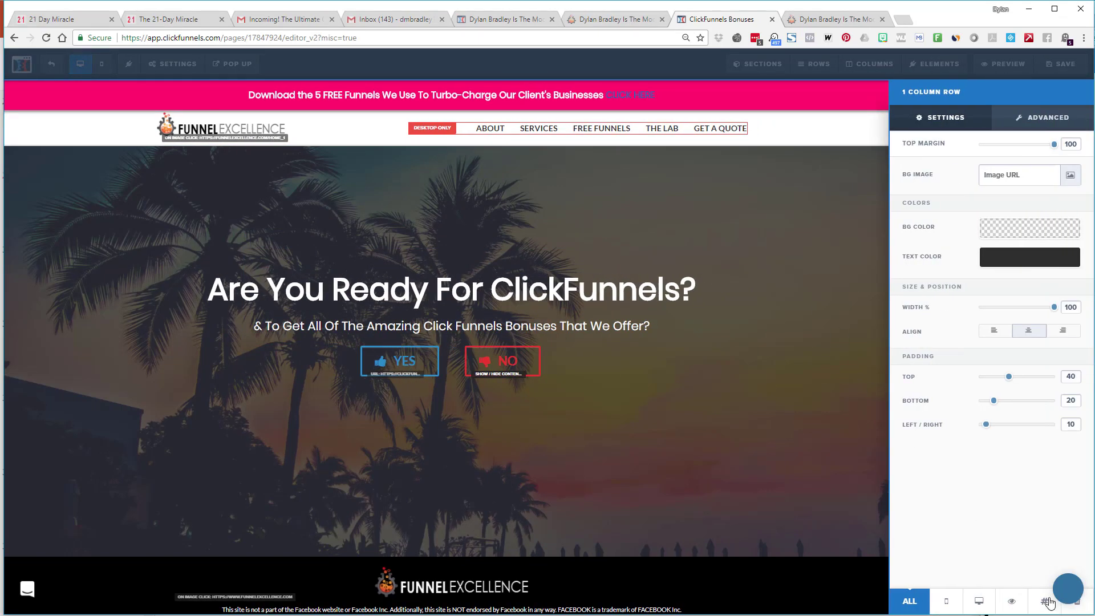
click(776, 371)
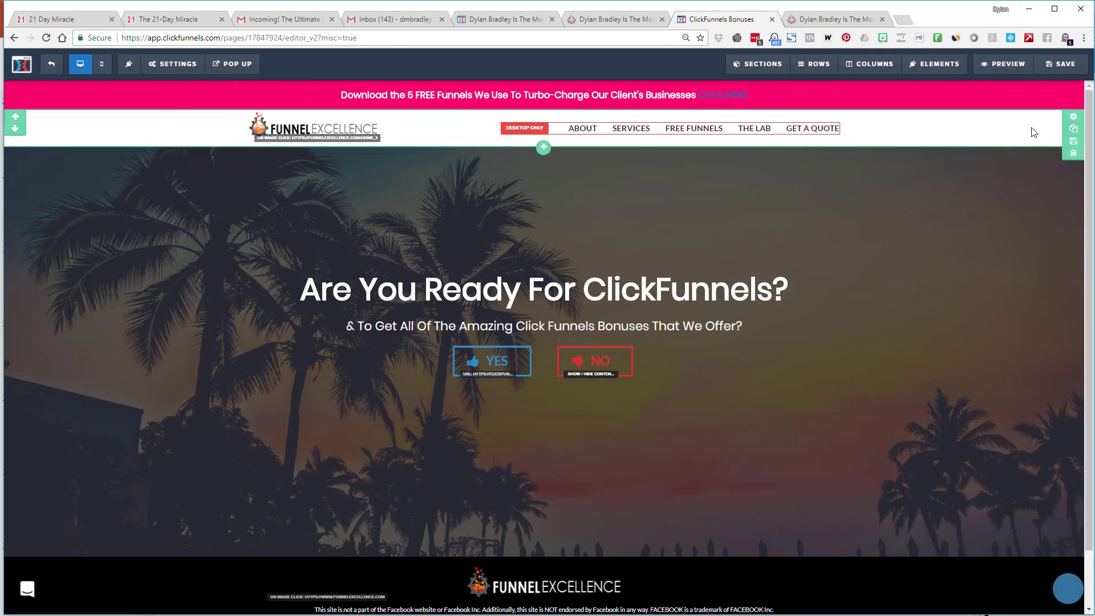
Switch to the mobile layout and review the hero section
click(103, 67)
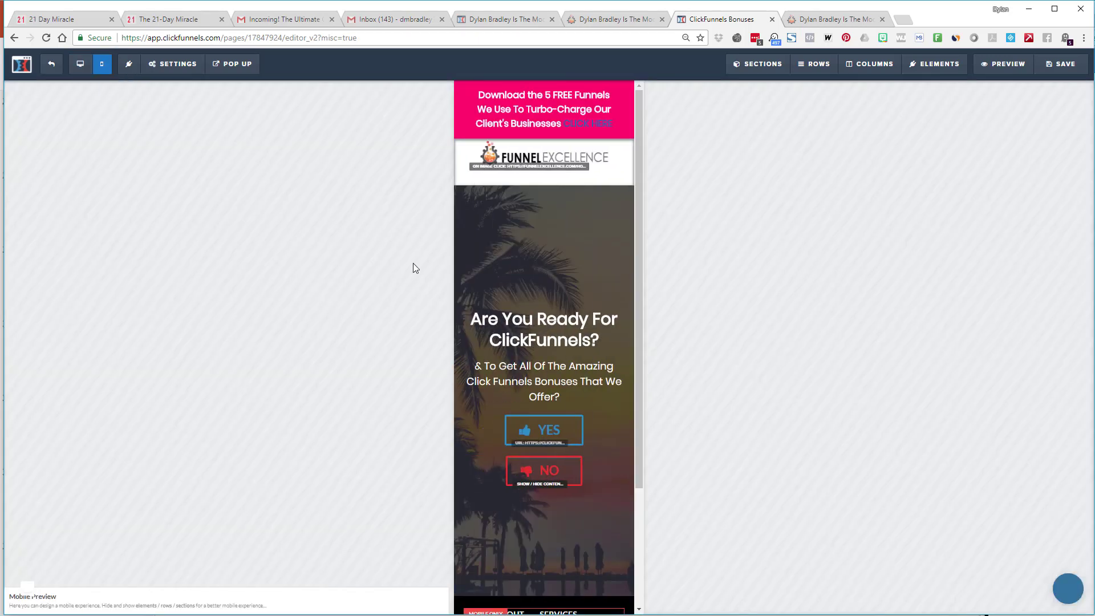
scroll(593, 255, down, 1)
scroll(593, 255, up, 1)
Return to the desktop layout and preview the page with its tall palm-tree hero
click(84, 63)
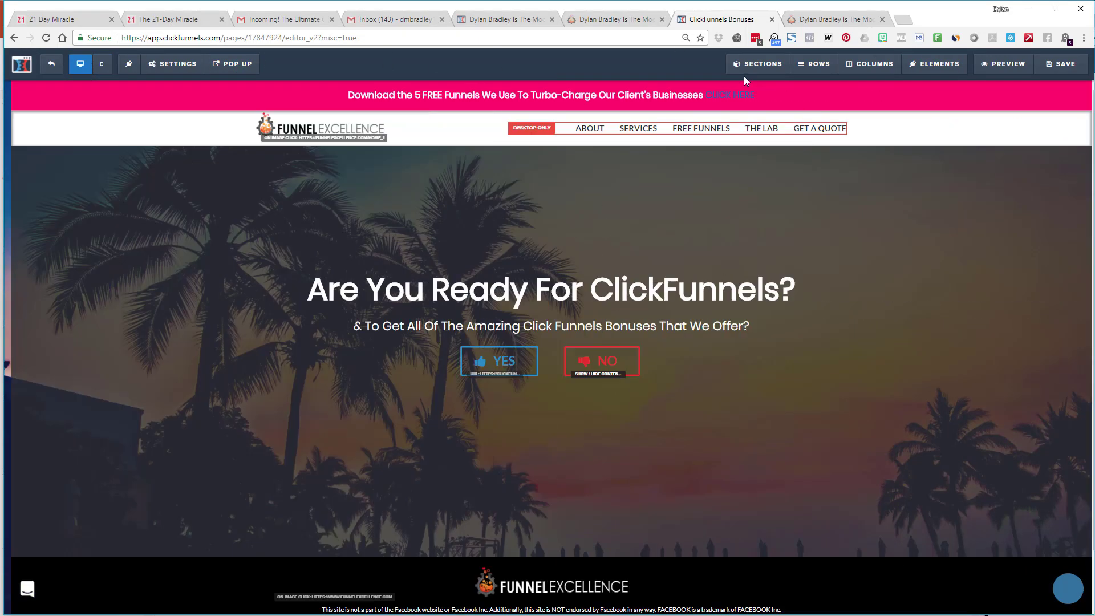
click(989, 69)
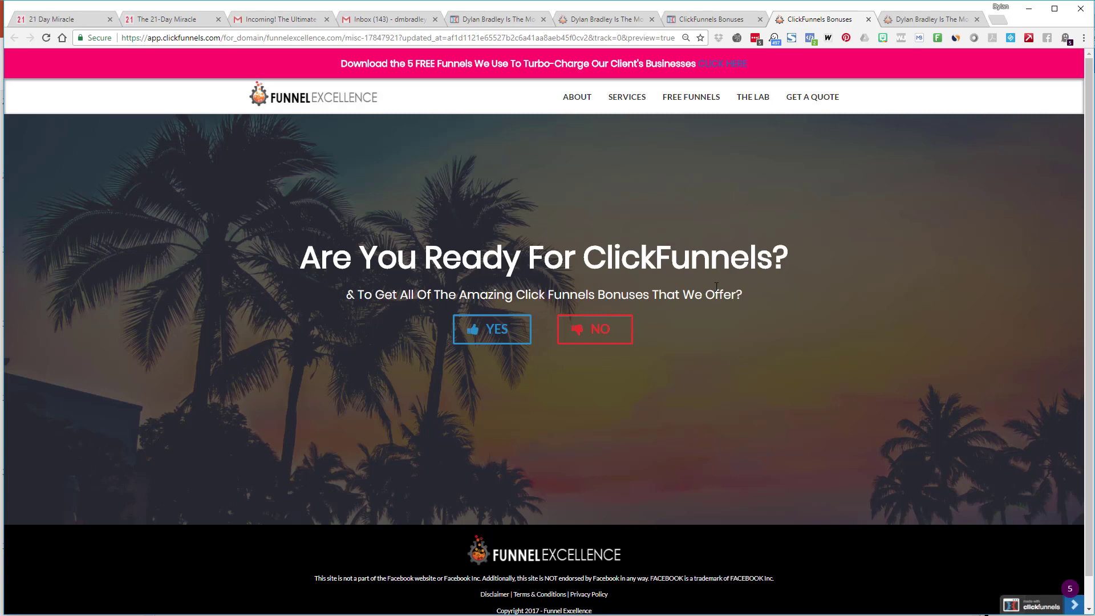
Load w3schools.com in a new browser tab
click(1000, 21)
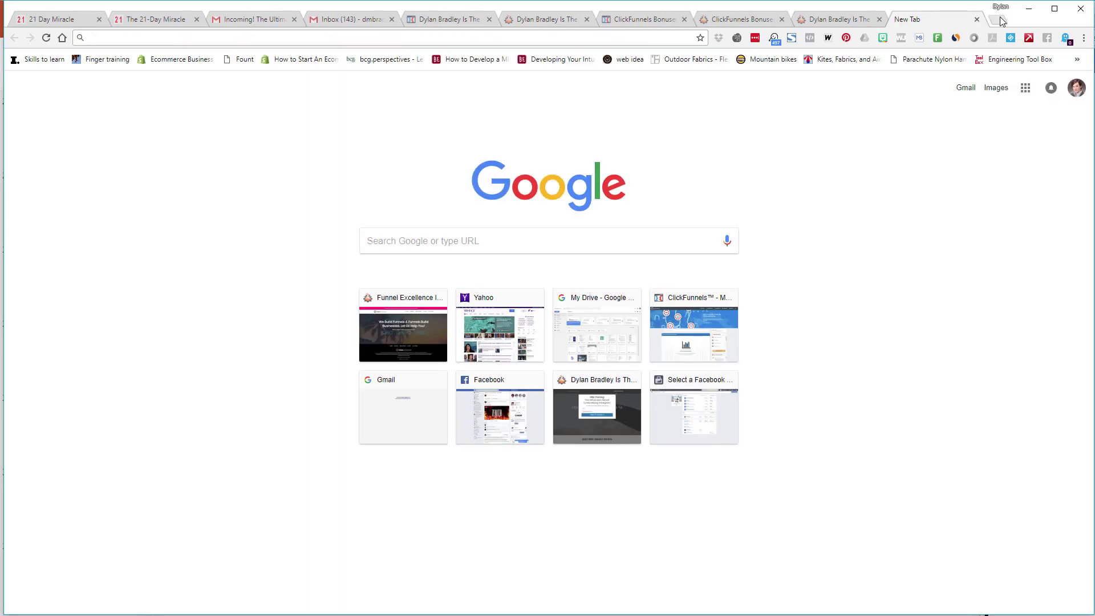
text(w3)
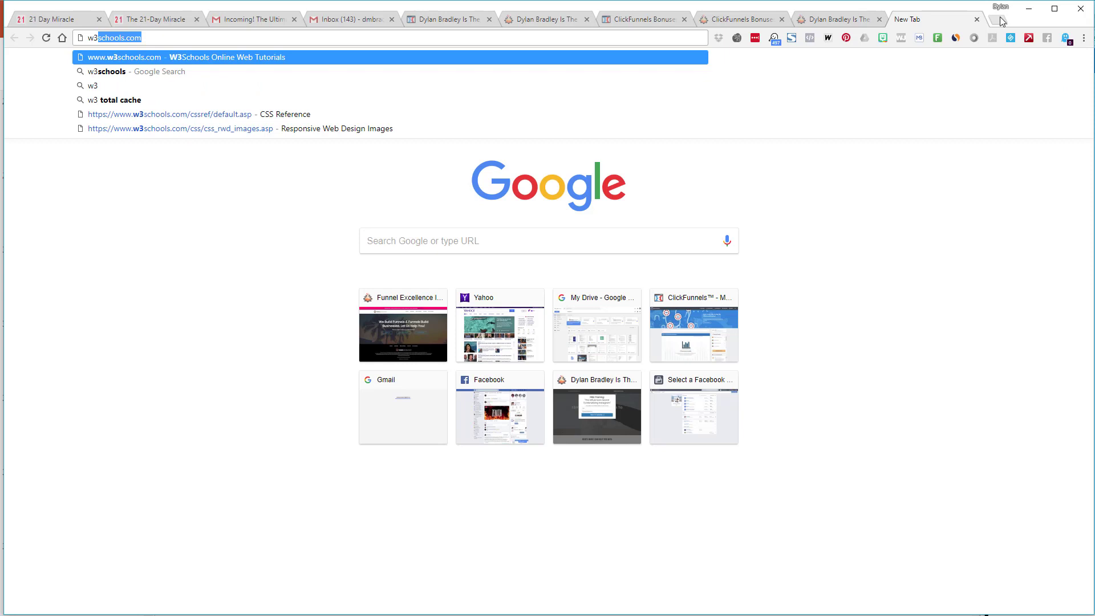
key(Return)
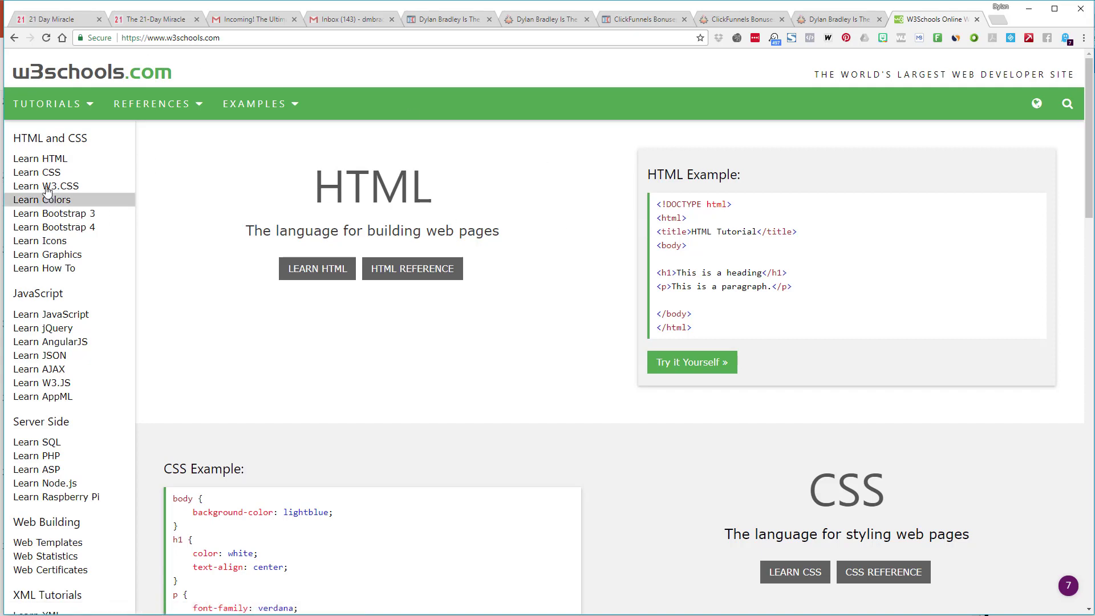
Open the Learn CSS tutorial and browse its introduction page
click(43, 173)
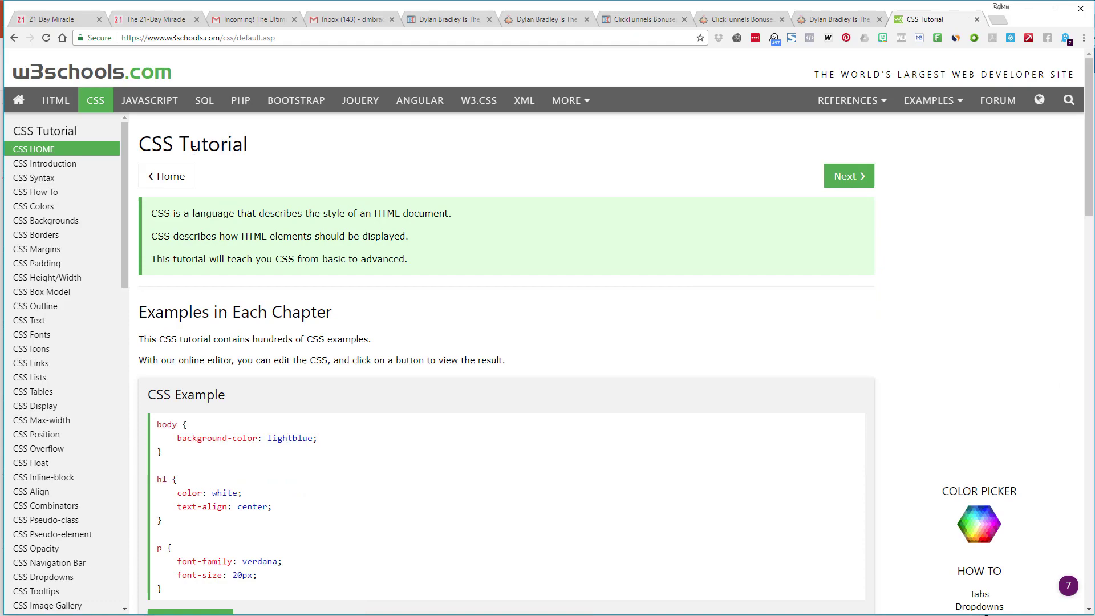
scroll(409, 240, down, 3)
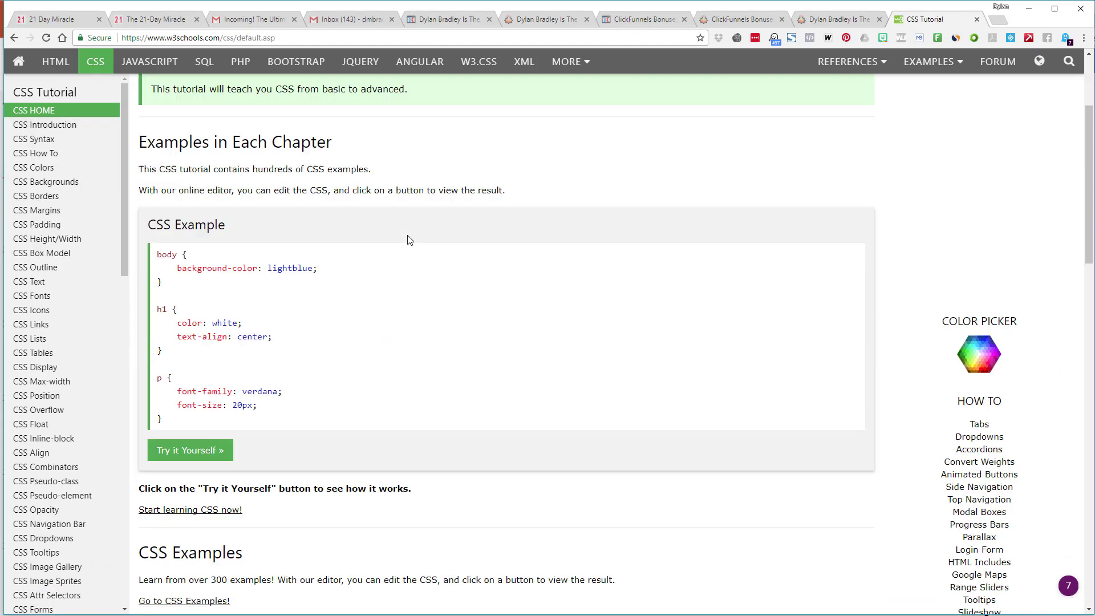
scroll(409, 238, down, 8)
scroll(408, 238, down, 10)
scroll(406, 240, up, 18)
scroll(402, 248, up, 5)
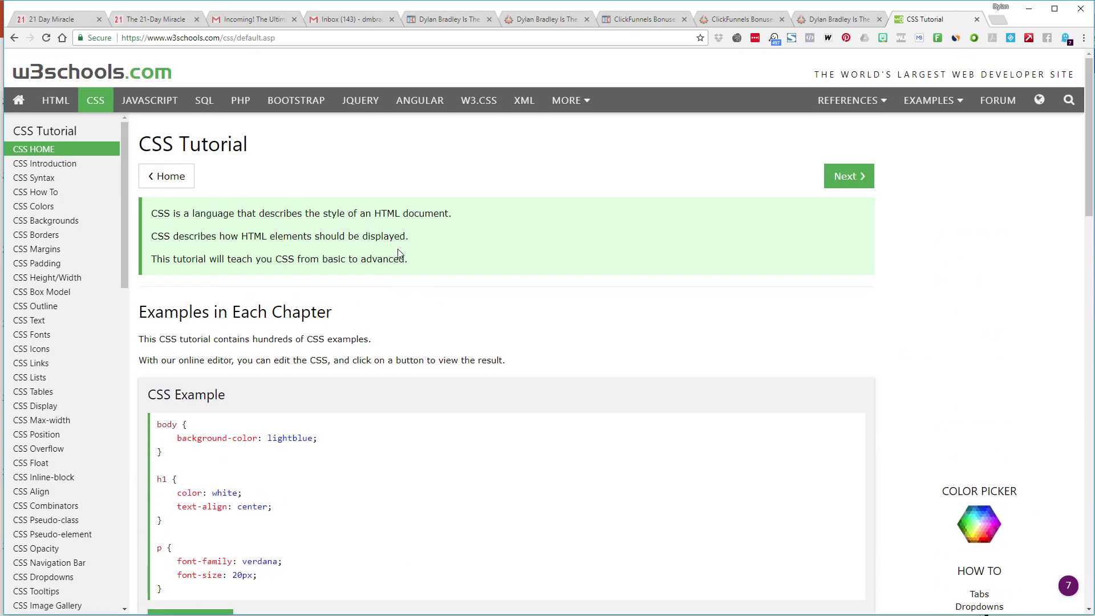